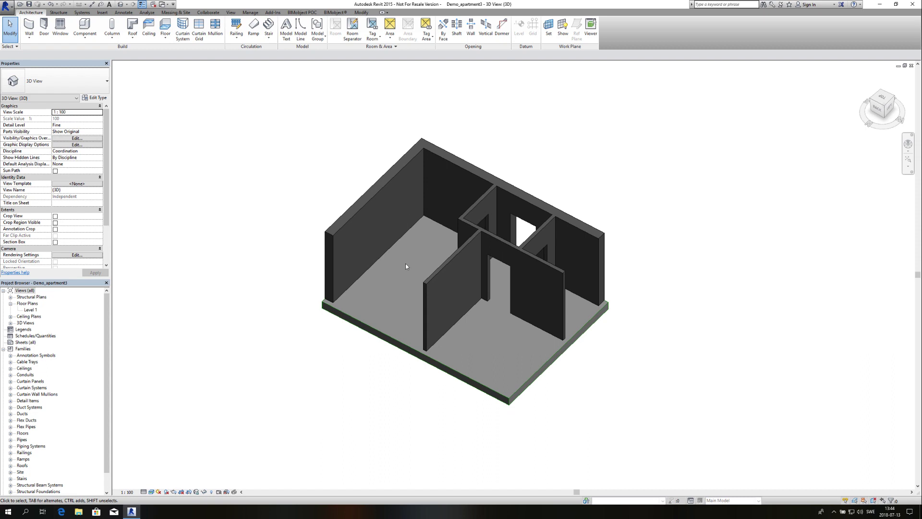
Step: Show the BIMobject® ribbon tab's plugin commands over the Demo_apartment3 3D view
click(335, 13)
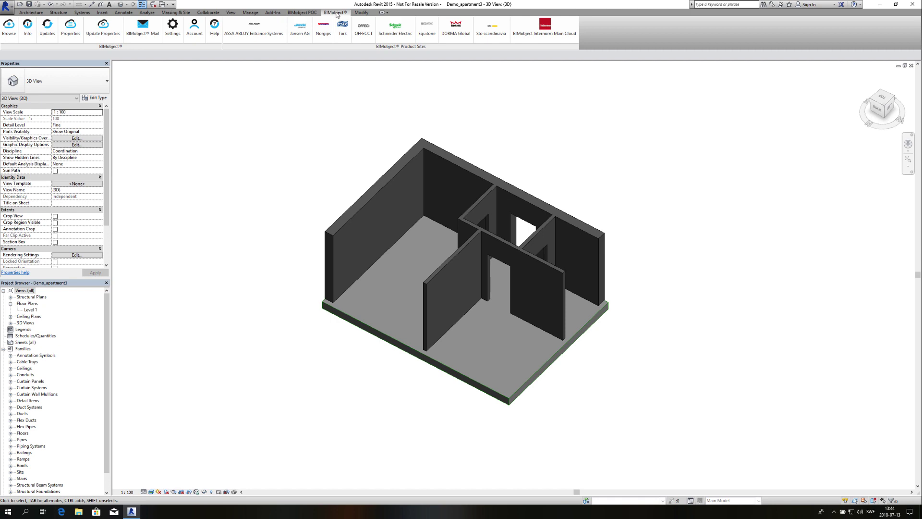
Step: Browse BIMobject to Kährs Oak Indietro and read its specification text
click(9, 29)
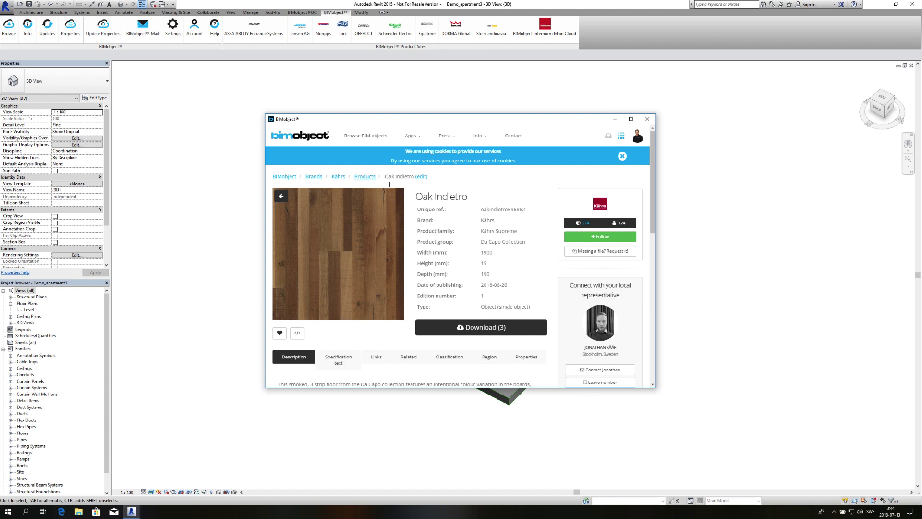
scroll(517, 380, down, 3)
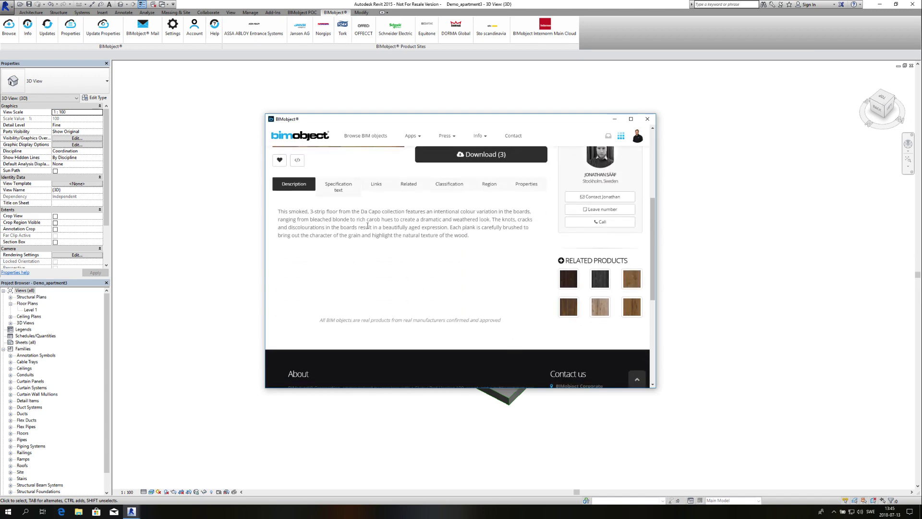
click(329, 192)
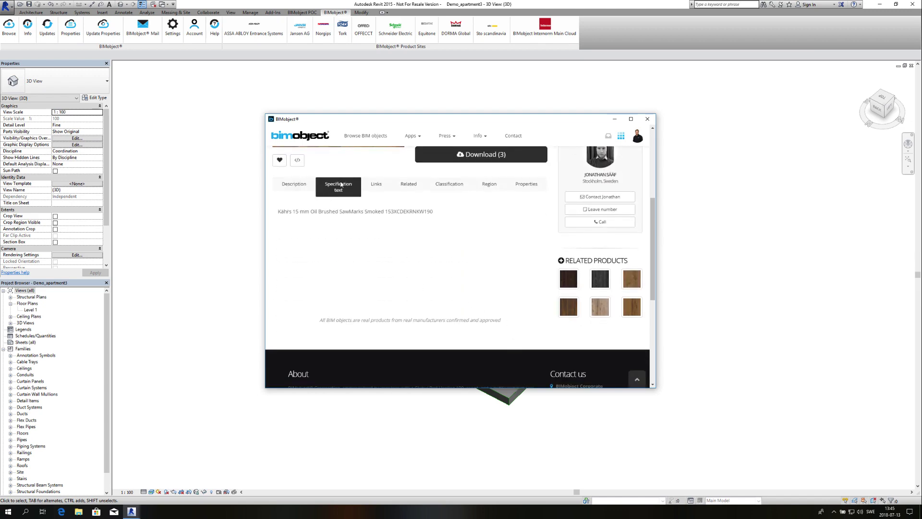
Step: Review its Links, Related, Classification, Region and SEEK Properties tabs (1900 × 190 × 15)
click(377, 185)
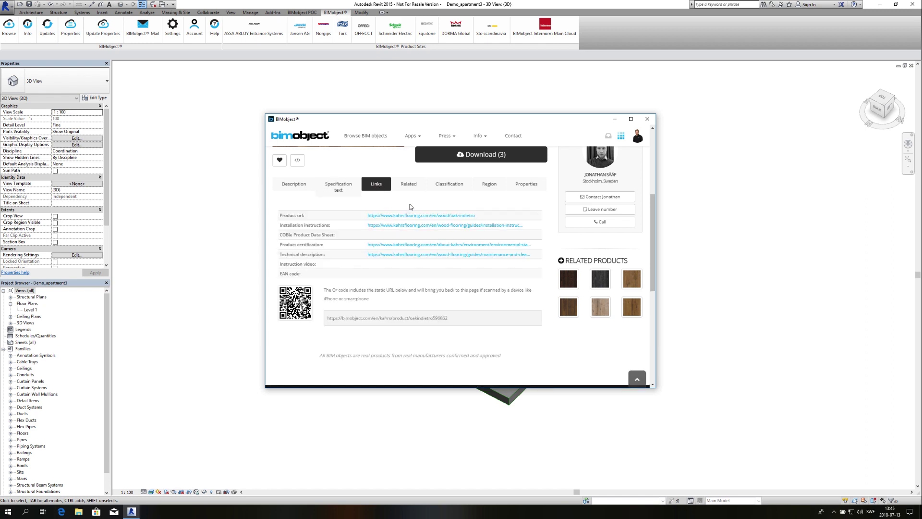
click(412, 187)
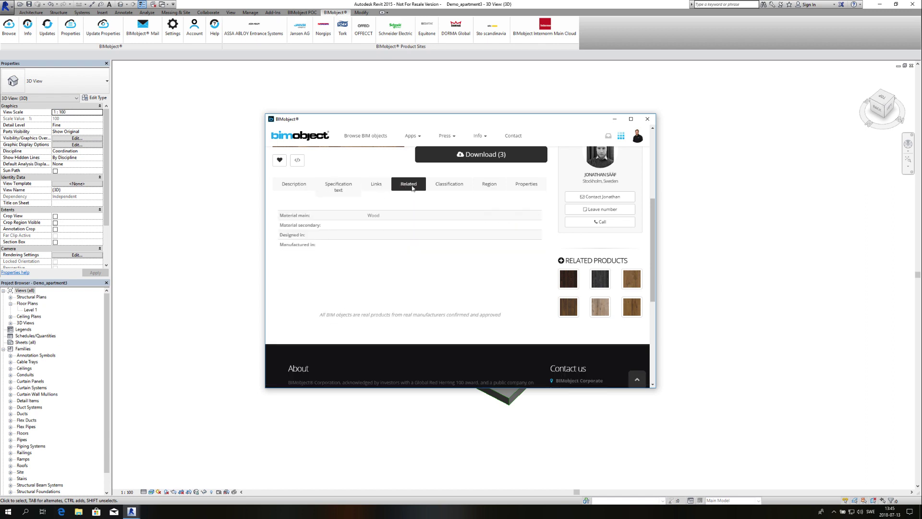
click(444, 187)
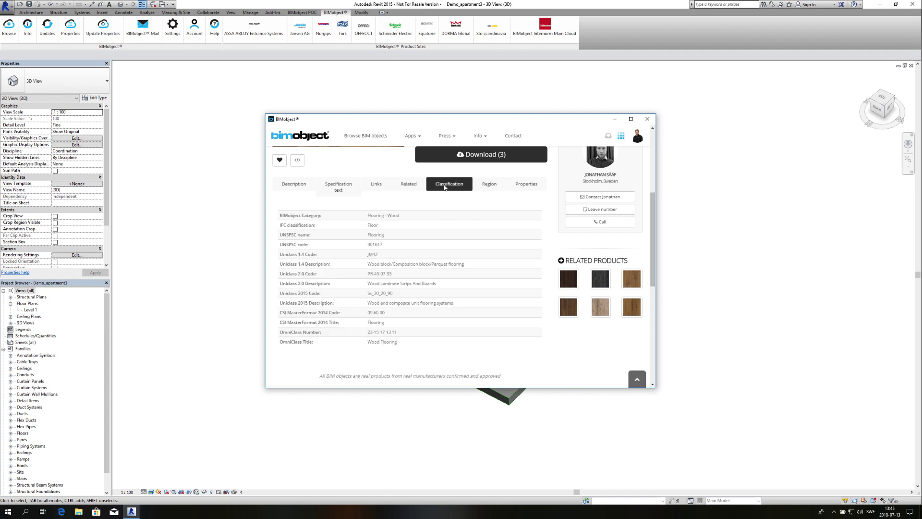
click(486, 186)
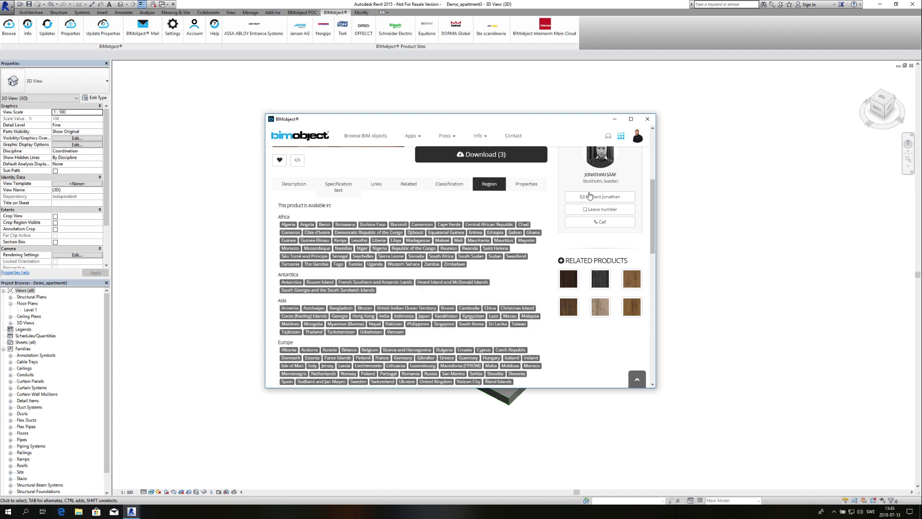
scroll(654, 243, down, 3)
scroll(657, 240, down, 3)
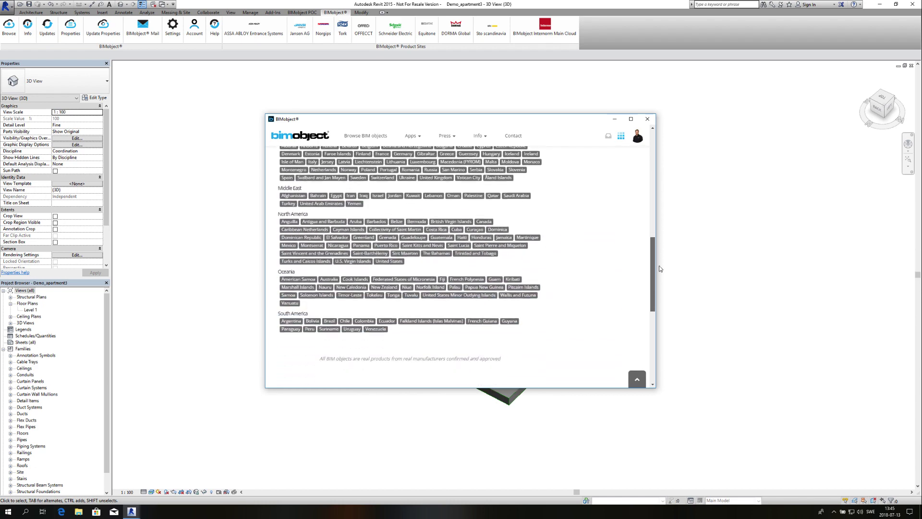
scroll(657, 235, up, 5)
scroll(654, 204, up, 2)
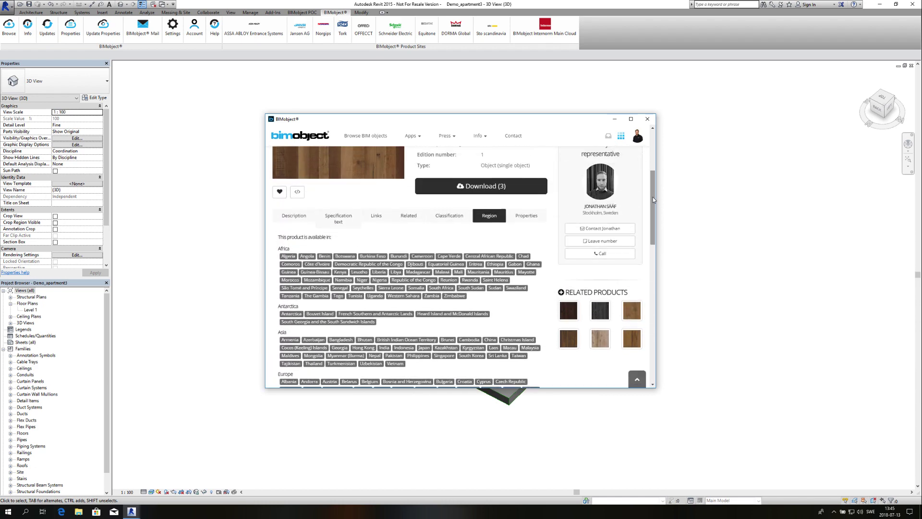
click(528, 218)
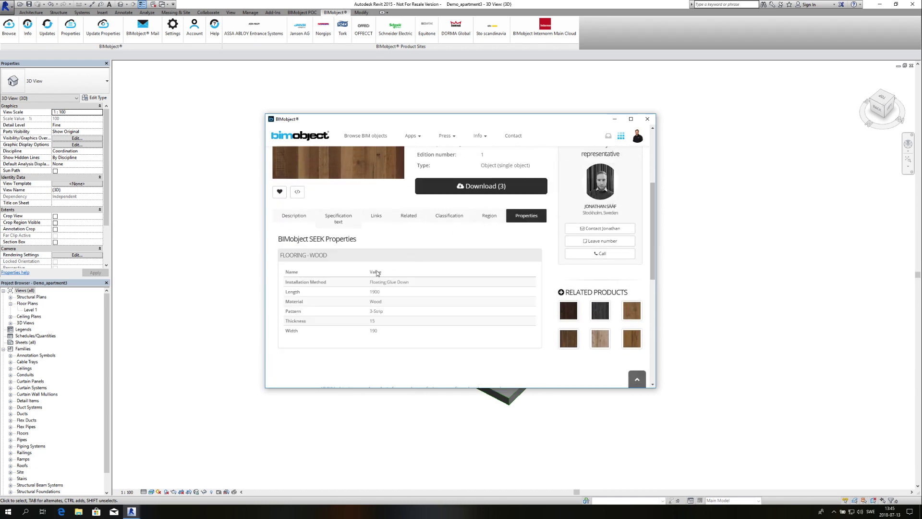
Step: Download the Revit file of Kährs Oak Indietro 596862 from the product's download list
click(500, 190)
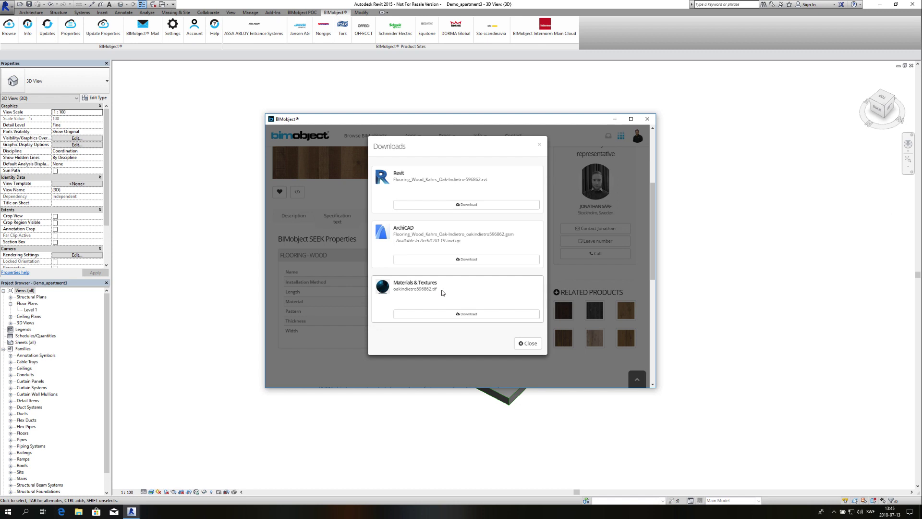
click(464, 205)
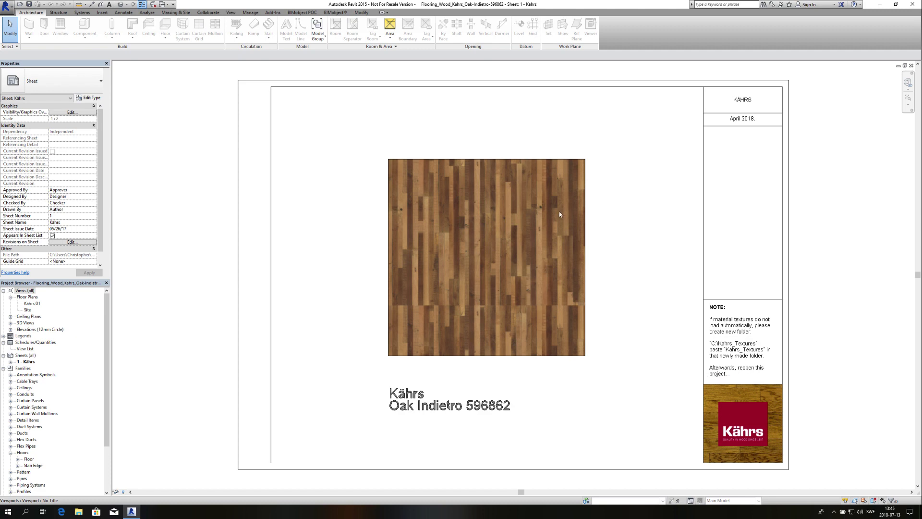
Step: Copy the Kährs sample floor from its 3D view, then switch back to Demo_apartment3's 3D view
click(119, 4)
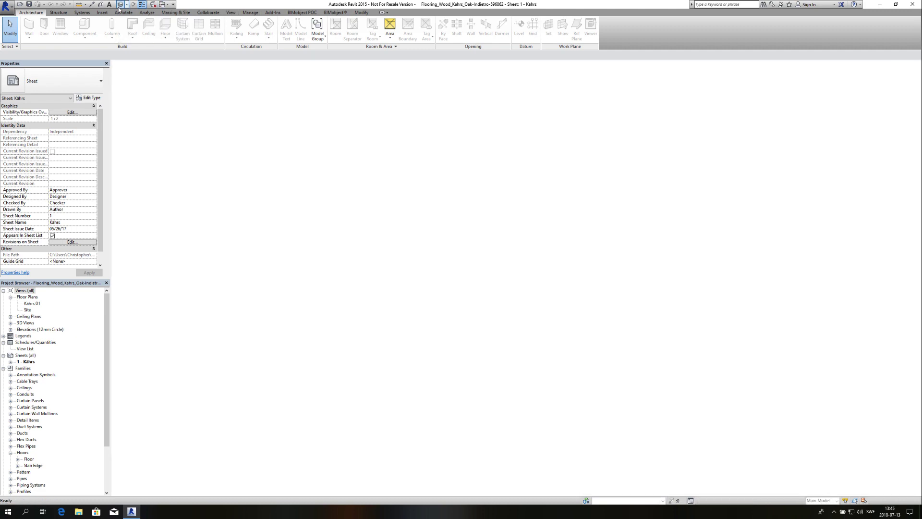
click(331, 227)
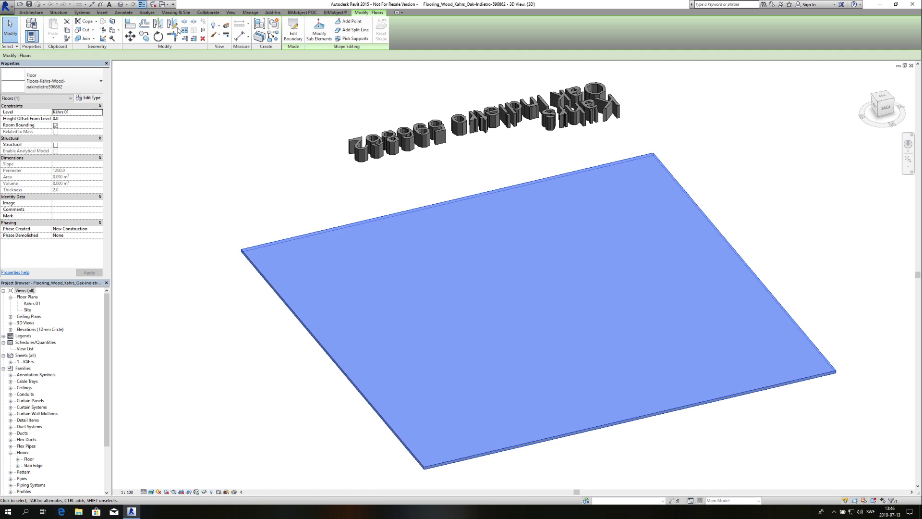
click(165, 5)
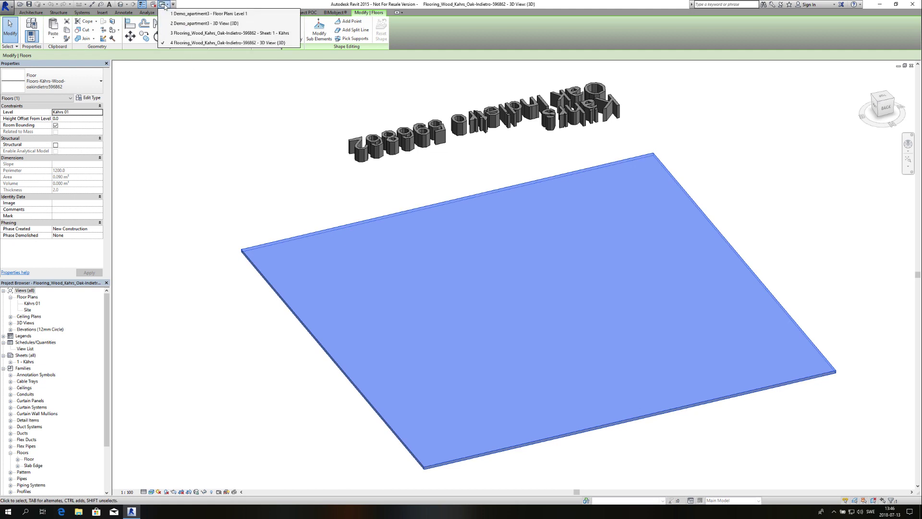
click(187, 23)
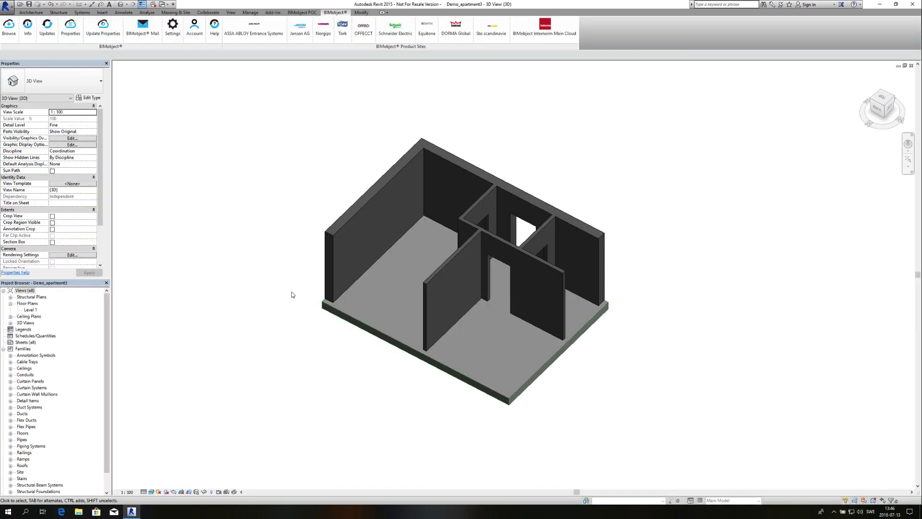
Step: Paste the Kährs floor beside the apartment on Level 1, then delete the pasted piece
key(ctrl+v)
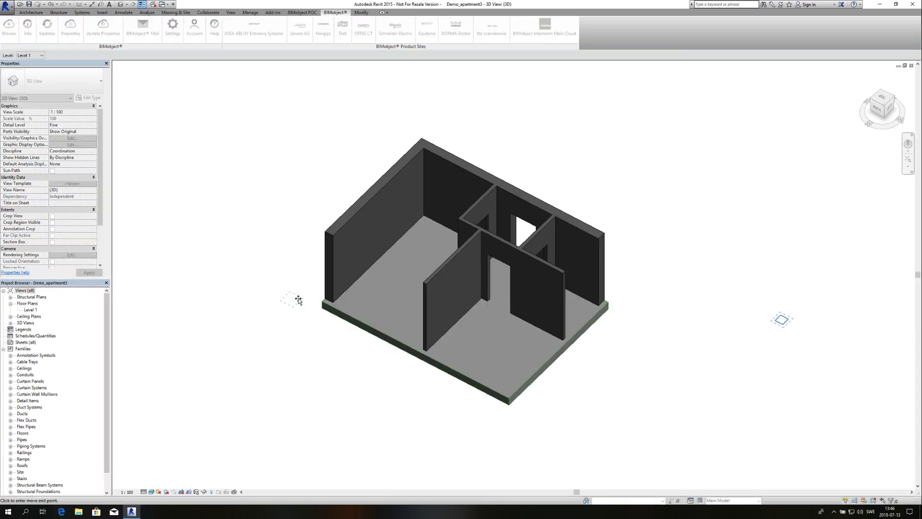
click(297, 298)
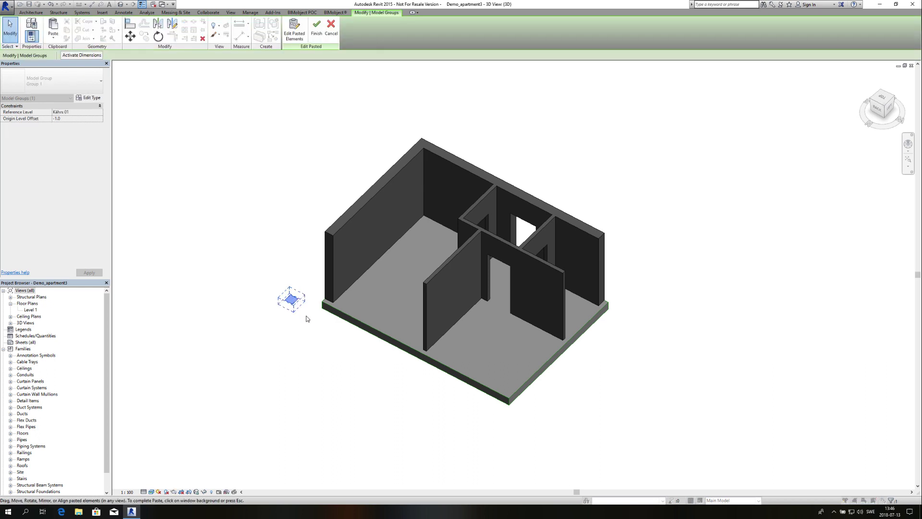
click(294, 300)
click(295, 303)
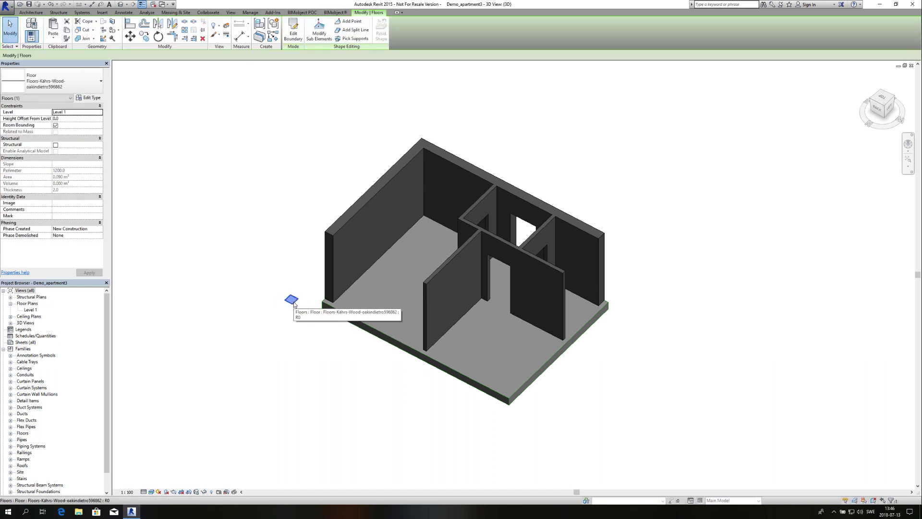
key(Delete)
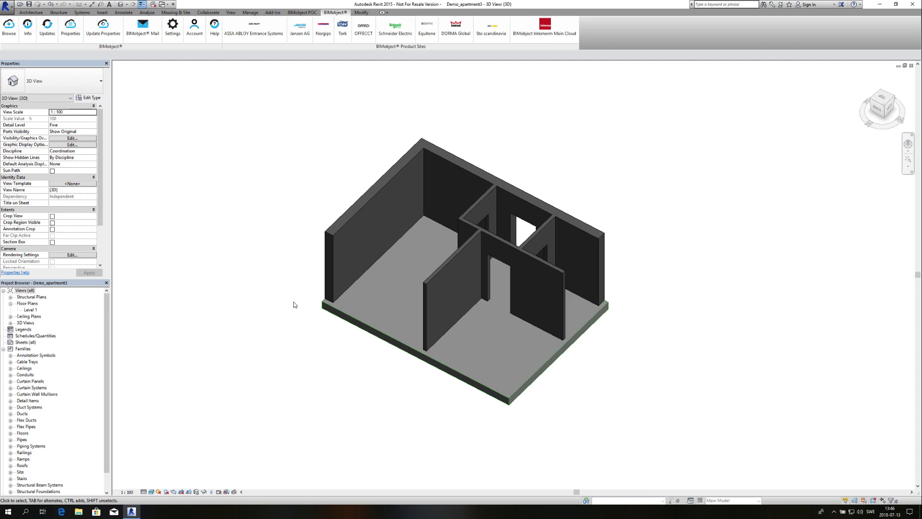
Step: Add a new layer at the top of the apartment floor type's structure
click(336, 311)
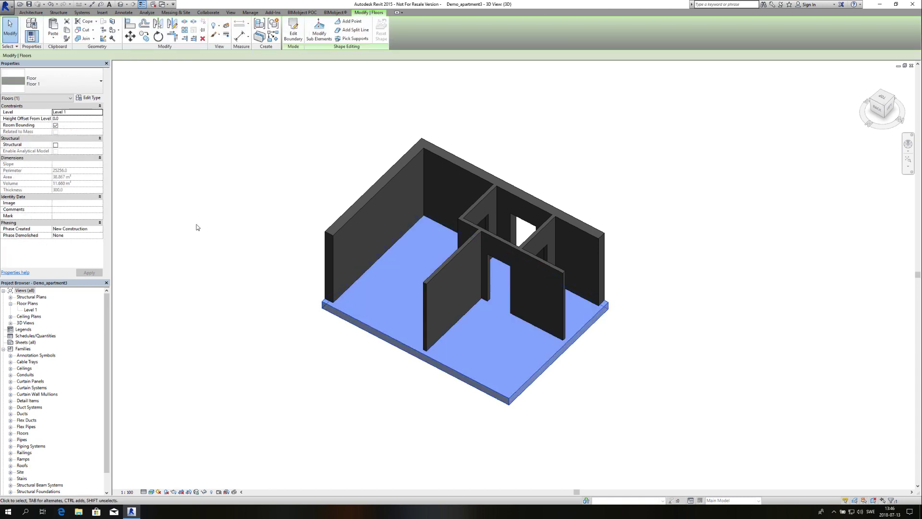
click(95, 98)
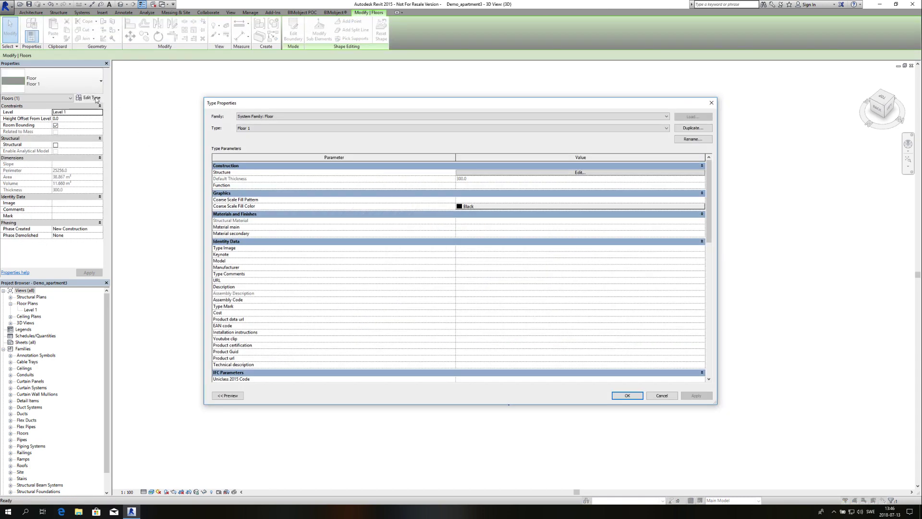
click(511, 173)
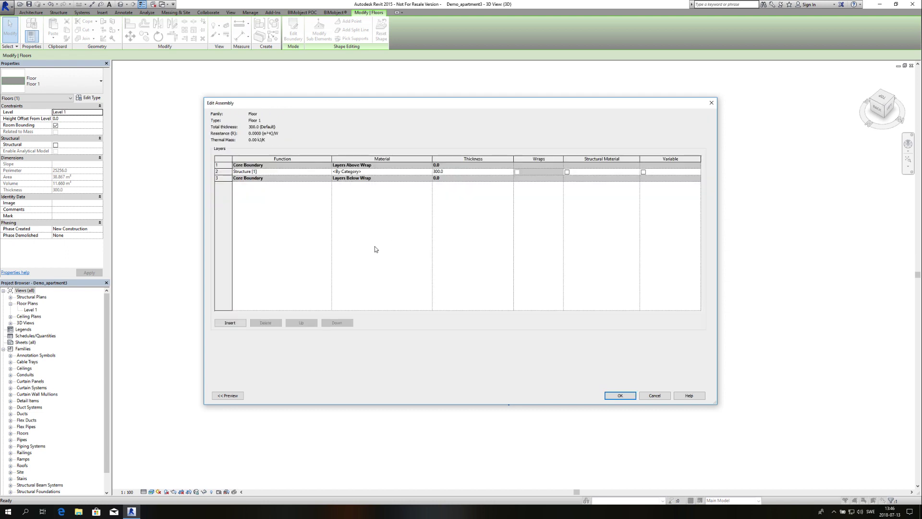
click(236, 324)
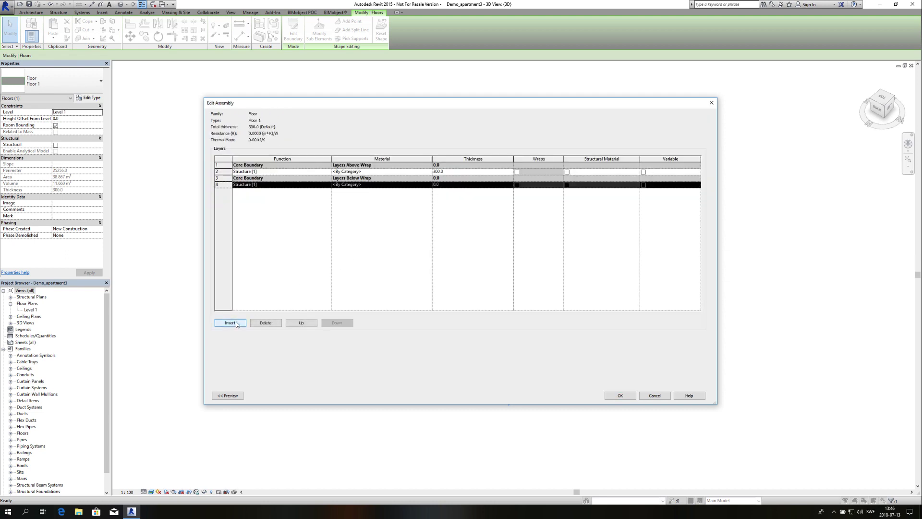
click(299, 323)
click(300, 323)
click(299, 323)
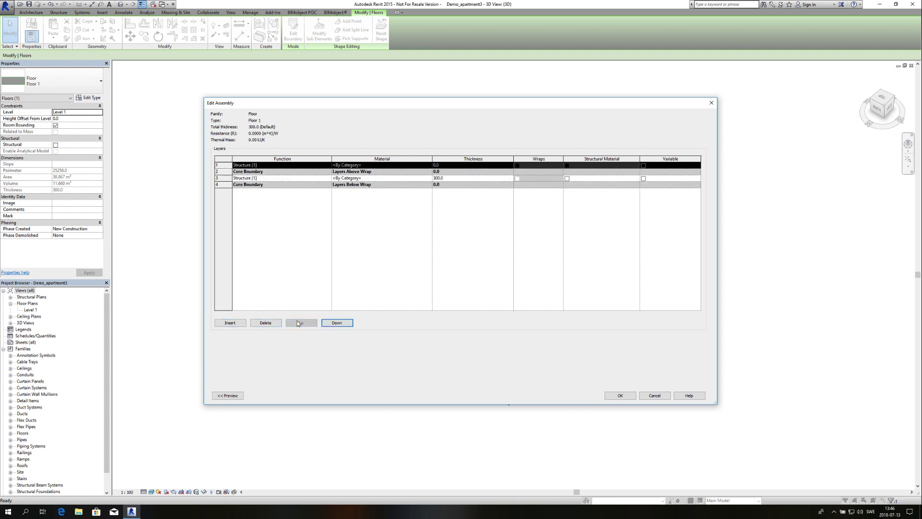
Step: Assign the Wood-Kährs-596862-Oak_Indietro material to the new top layer
click(382, 165)
click(429, 165)
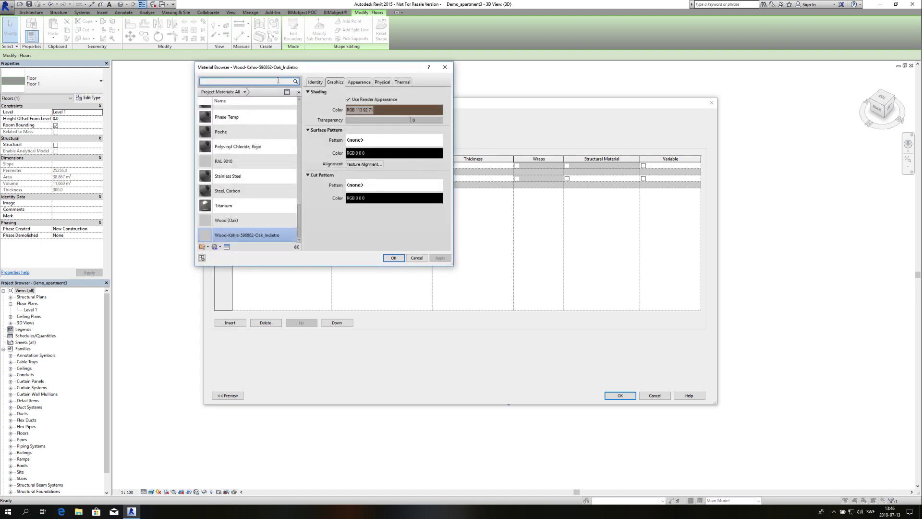
text(kährs)
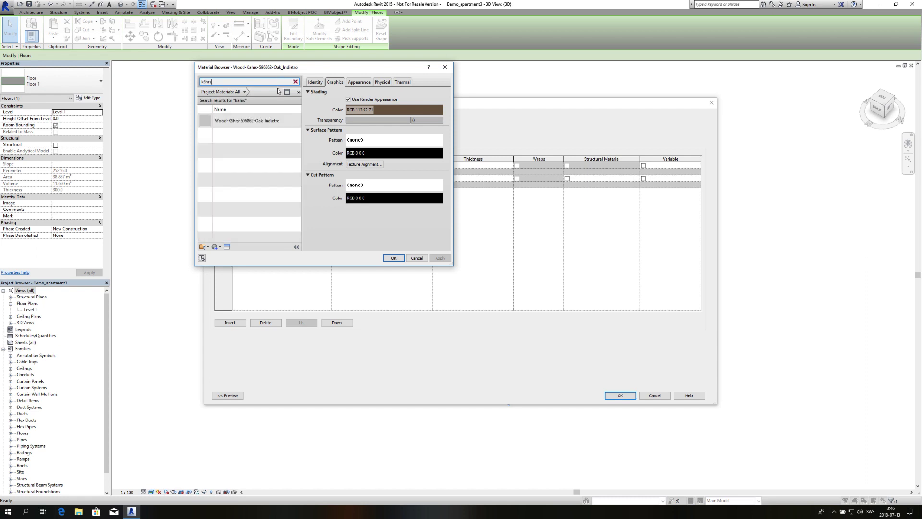
click(271, 122)
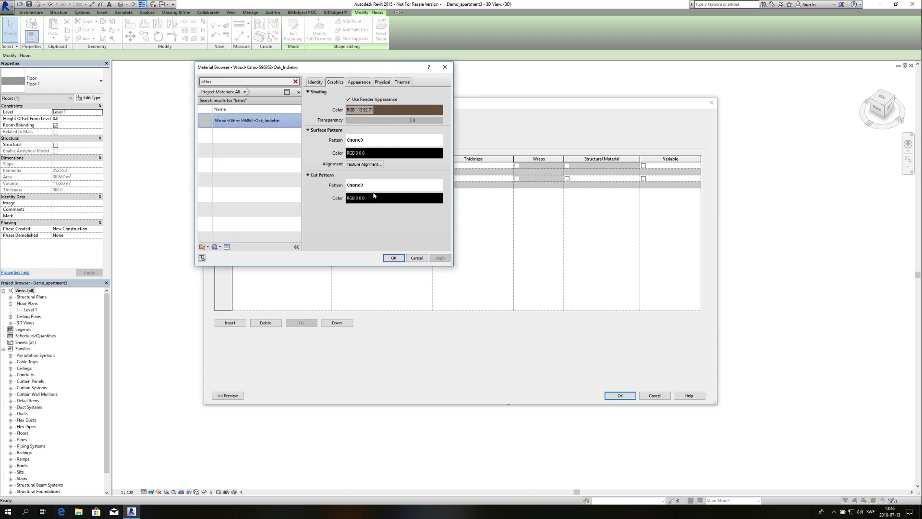
click(393, 258)
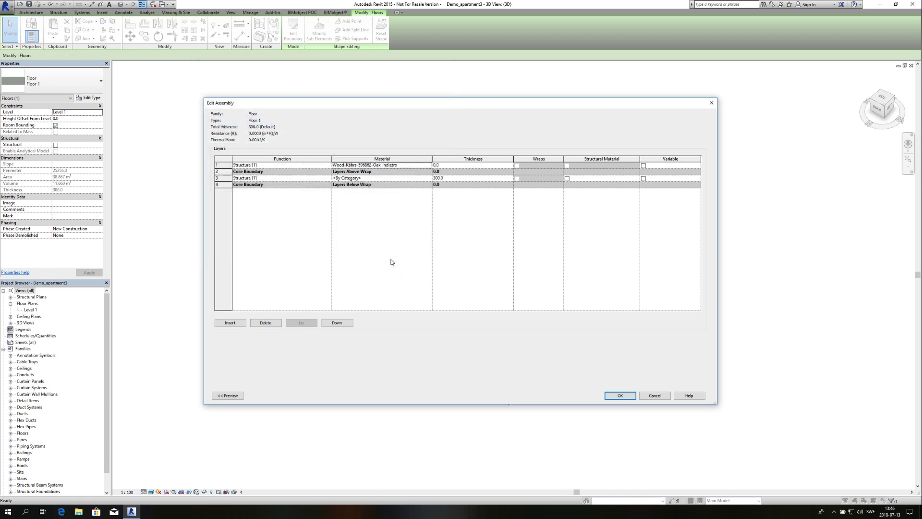
Step: Set the top layer thickness to 15.0 and apply, making the floor 315.0 thick
click(440, 164)
drag(440, 165, 432, 165)
key(BackSpace)
click(619, 395)
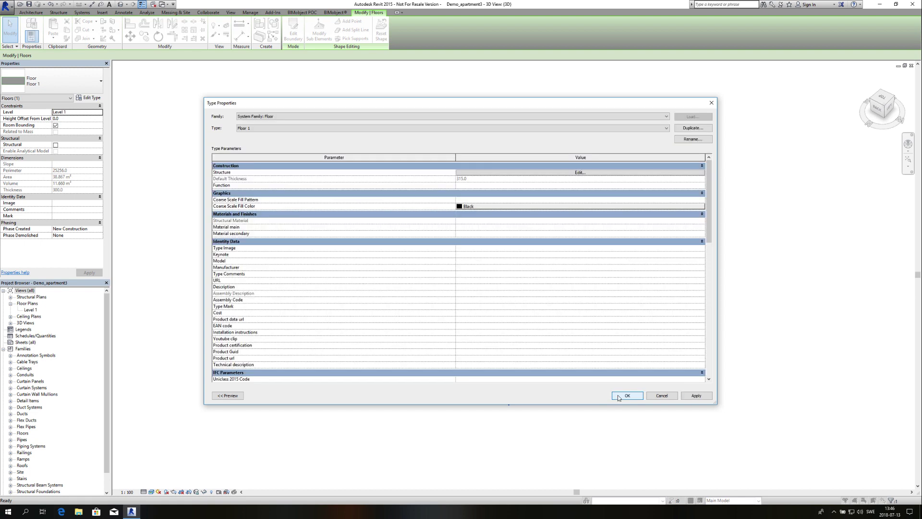
click(695, 396)
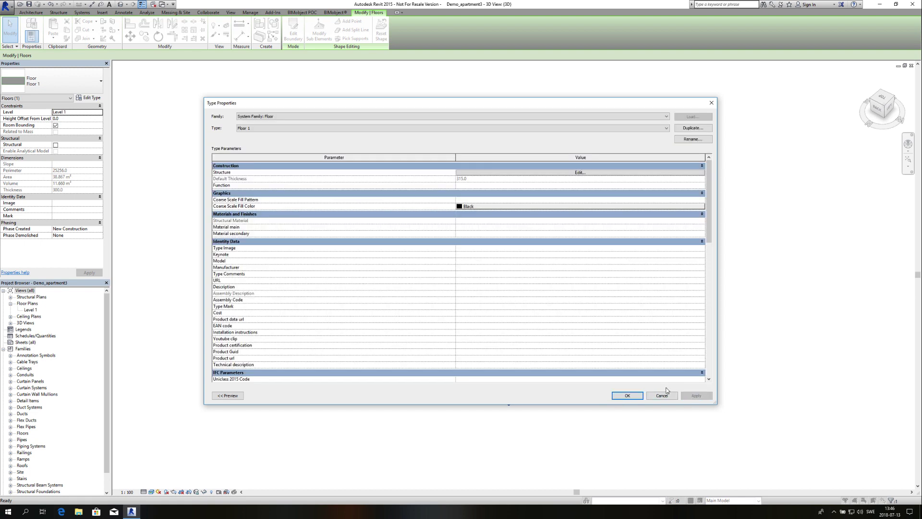
click(635, 397)
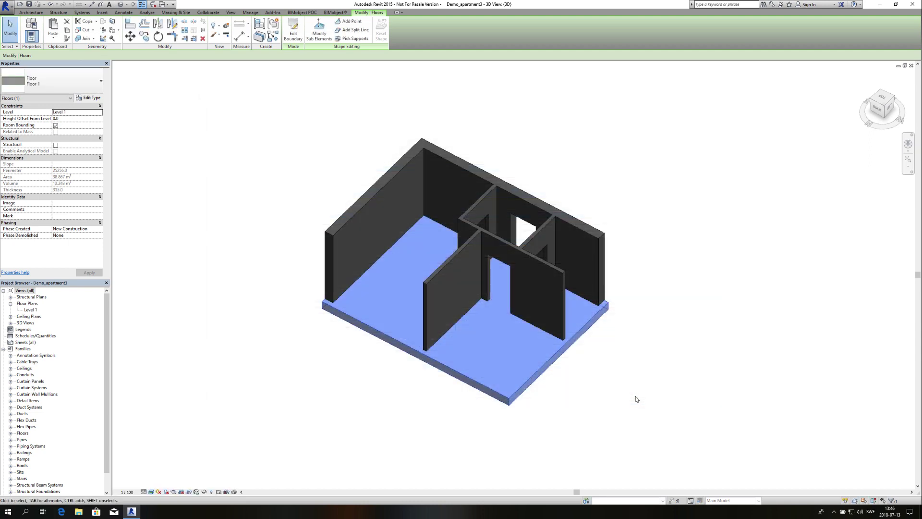
Step: Deselect the floor and orbit the 3D view to see the oak wood finish
click(636, 399)
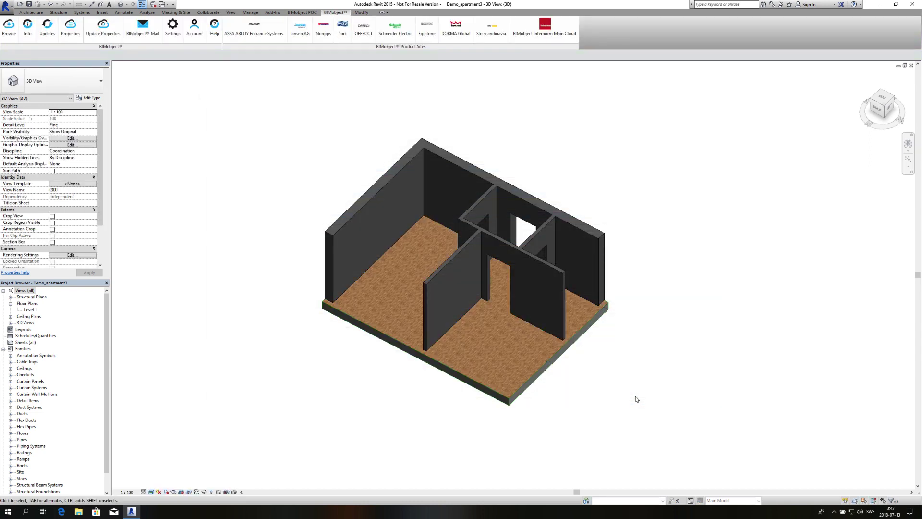
shift+middle_drag(636, 399, 683, 408)
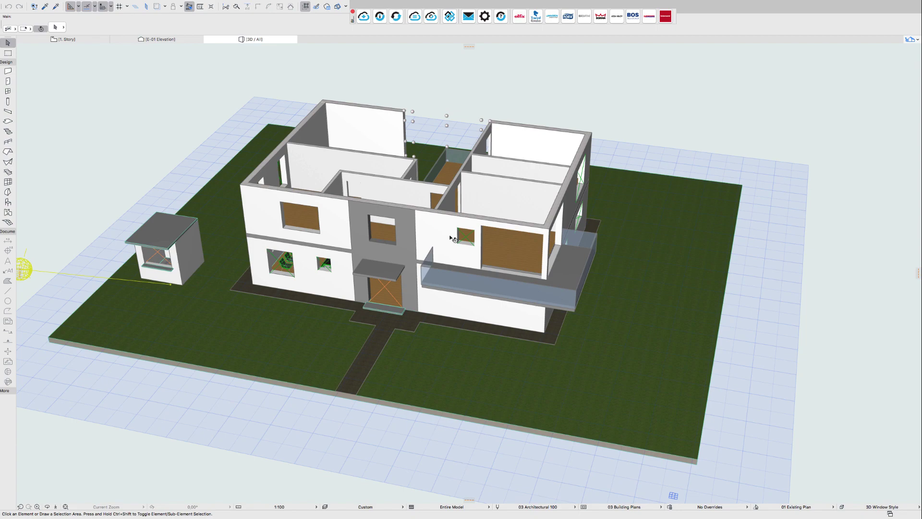
Step: Orbit into the house's rooms and open the BIMobject catalogue of Kährs ARCHICAD flooring
shift+middle_drag(433, 241, 439, 309)
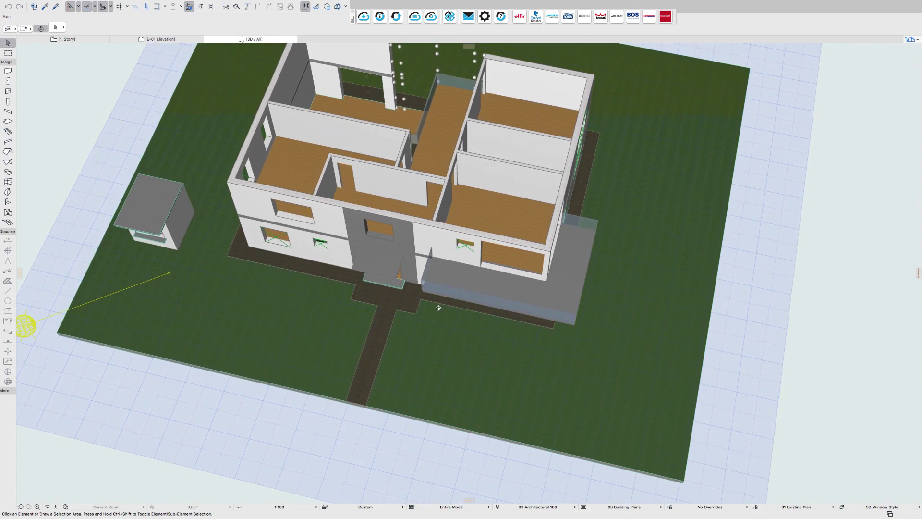
click(362, 19)
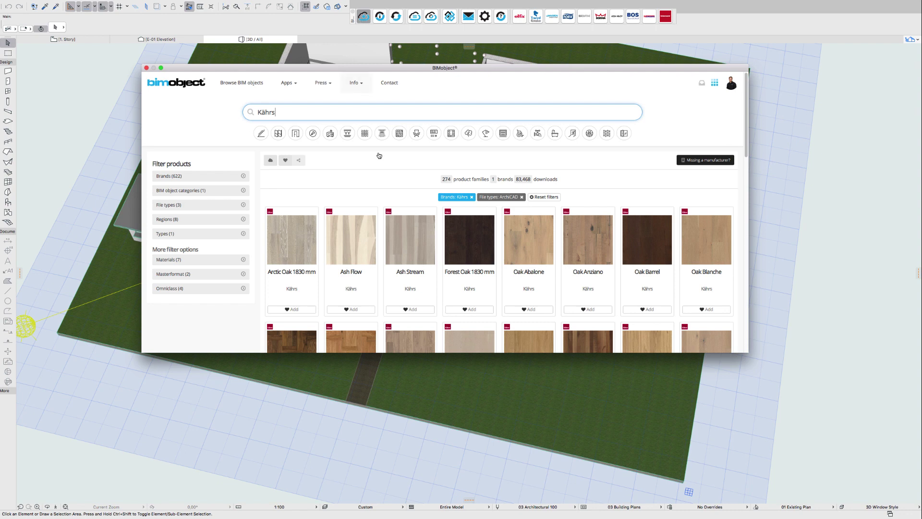
Step: Download the Oak Indietro ARCHICAD object, cancel its placement, and go to the 1. Story plan
scroll(377, 188, down, 2)
scroll(377, 188, down, 5)
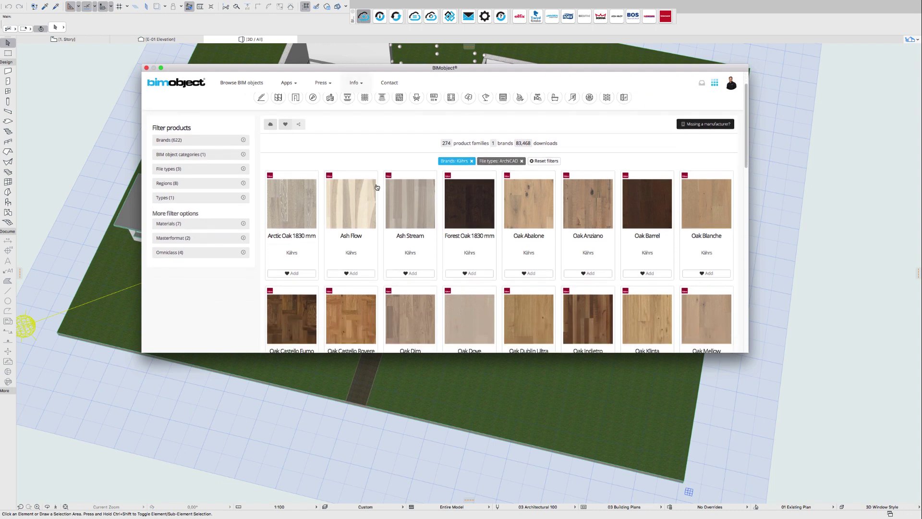
scroll(377, 188, down, 3)
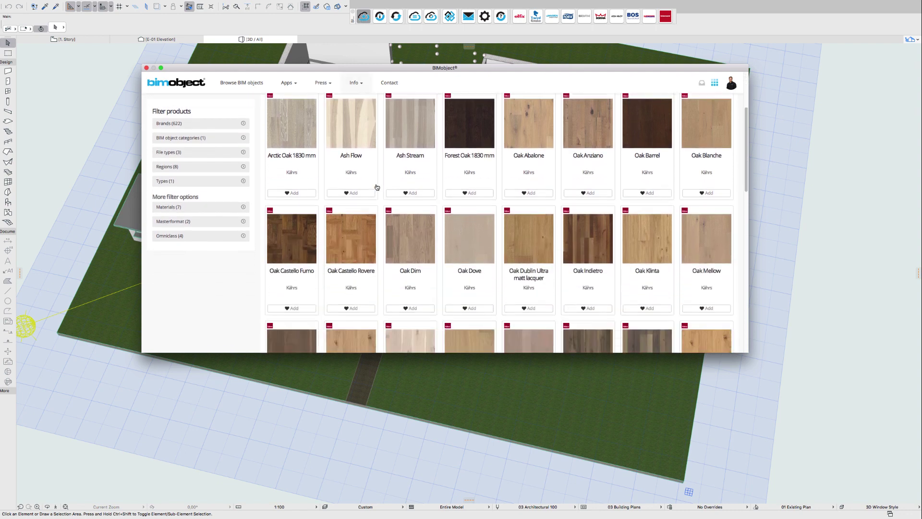
click(589, 242)
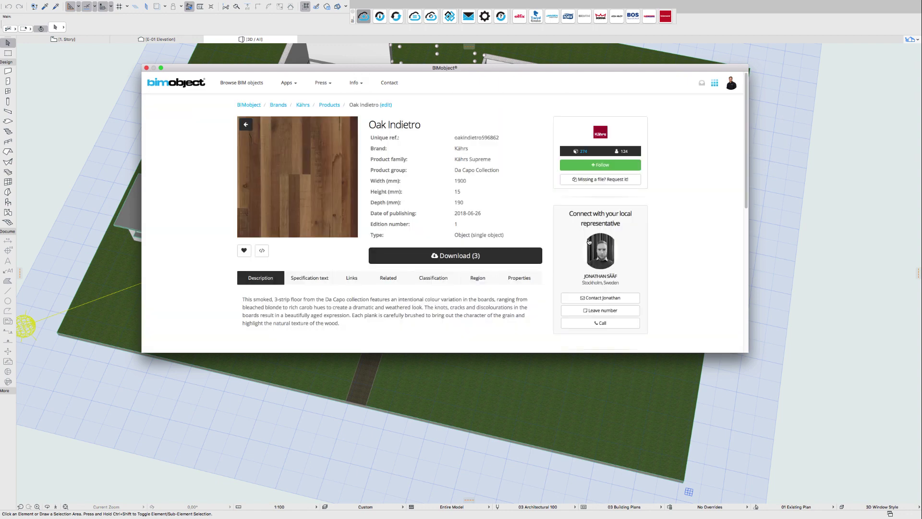
click(504, 250)
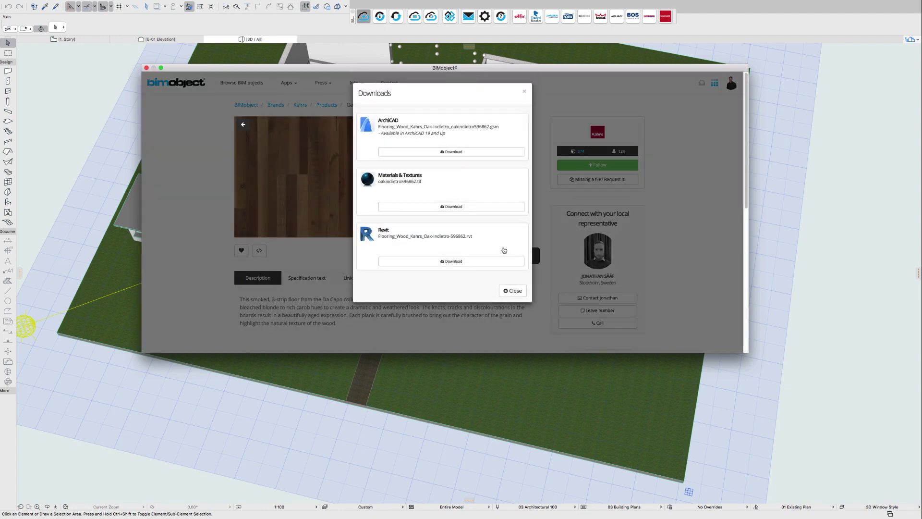
click(460, 152)
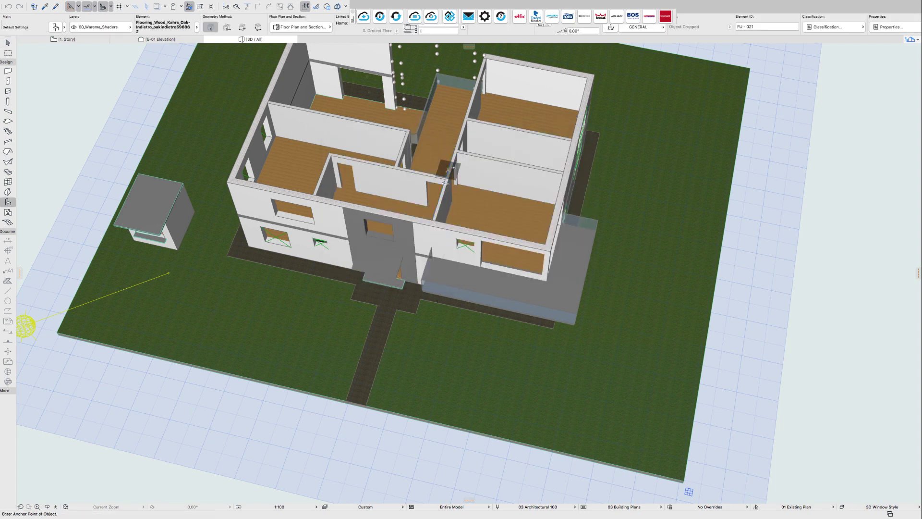
key(Escape)
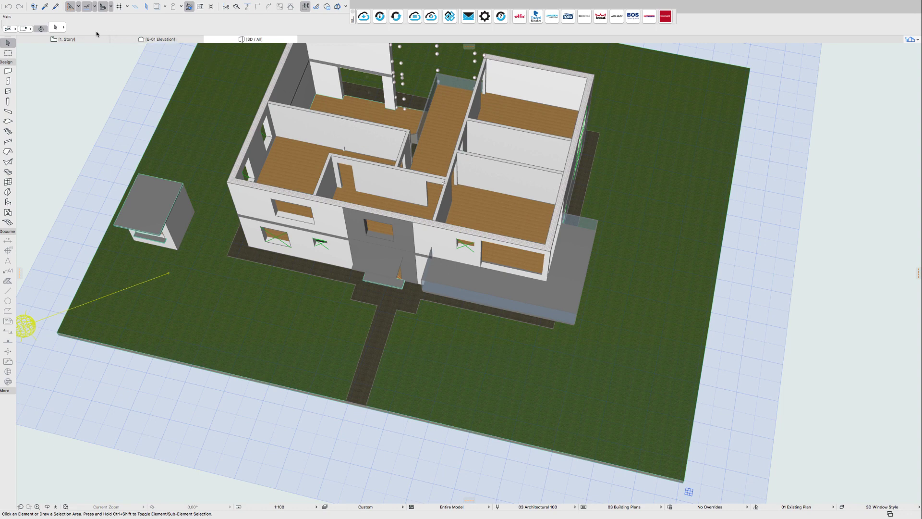
click(76, 40)
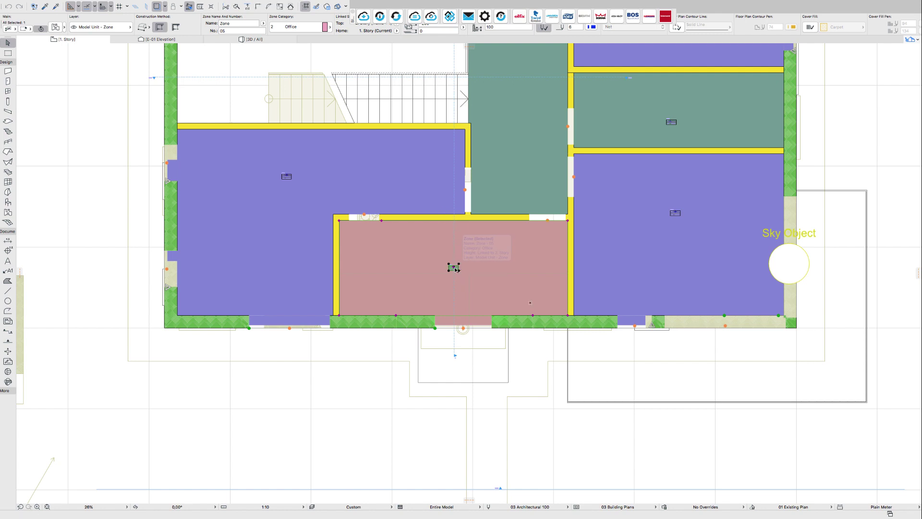
Step: Select the pink zone and run Design Extras > Interior Wizard > Create Room Accessories
drag(457, 267, 403, 211)
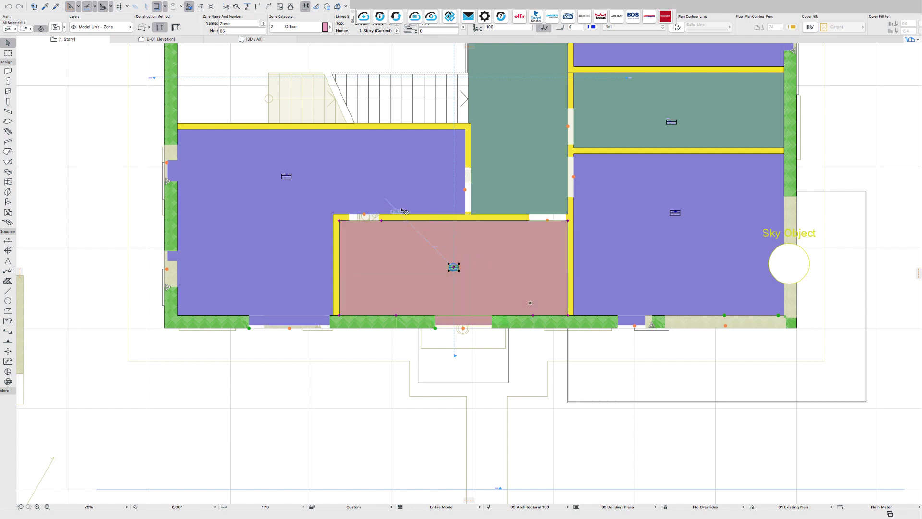
mouse_move(186, 2)
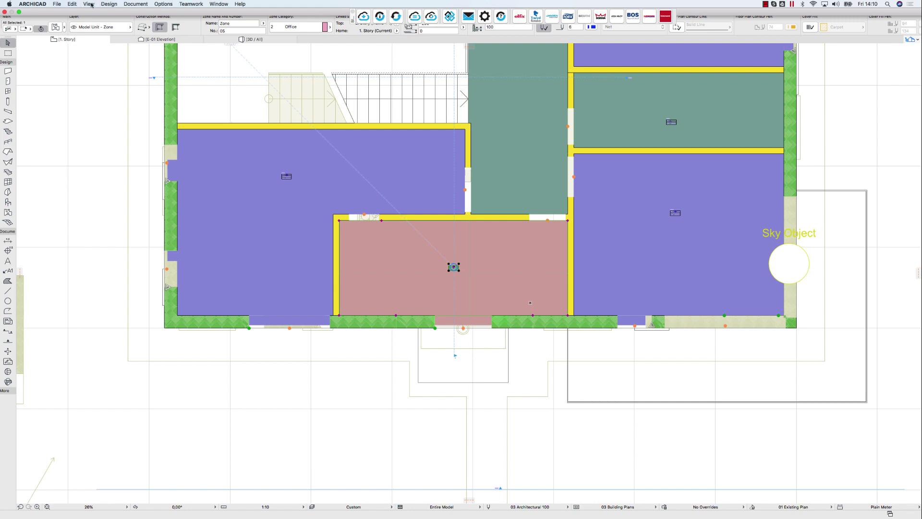
click(107, 4)
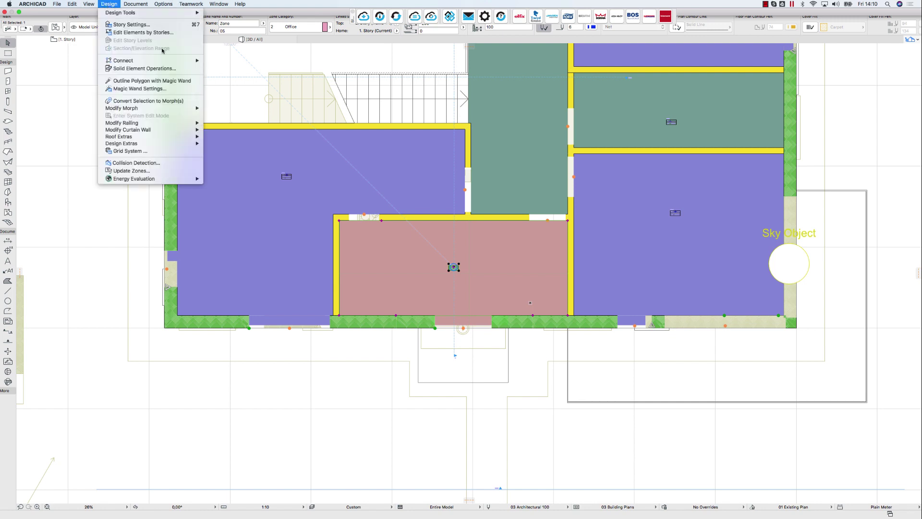
mouse_move(201, 145)
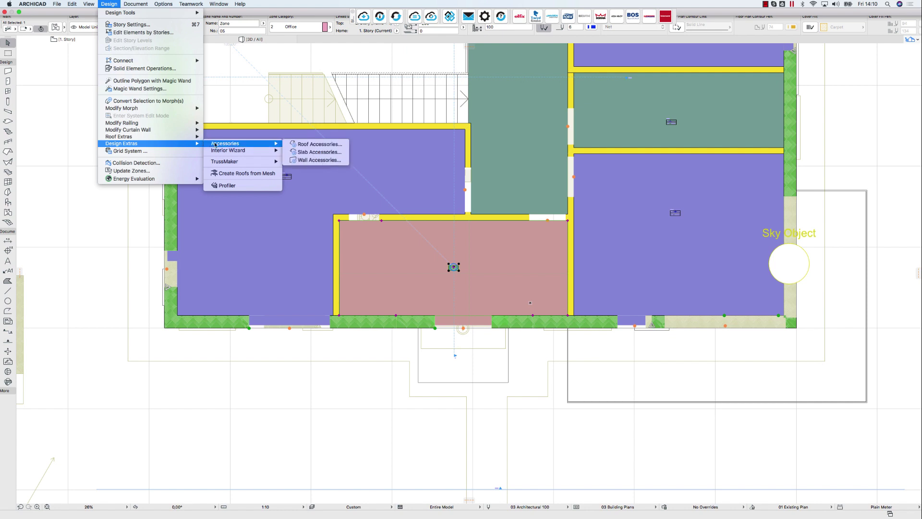
mouse_move(281, 152)
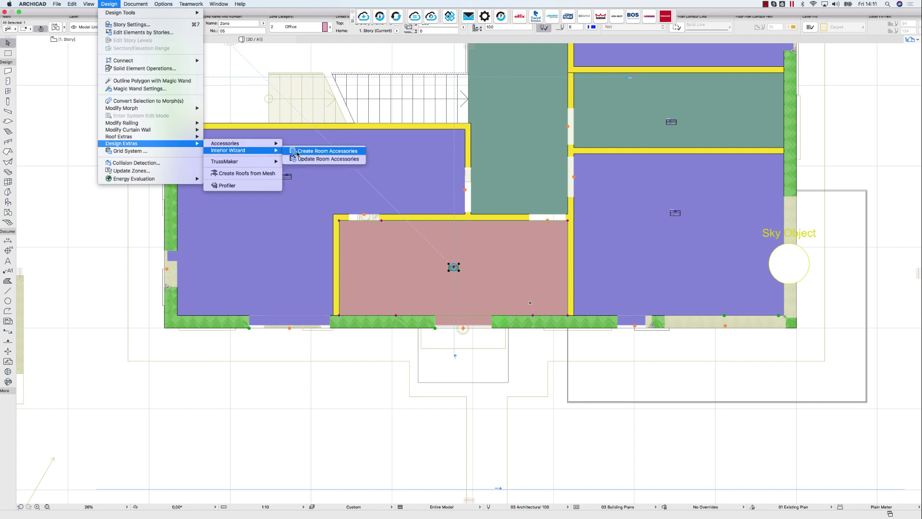
click(297, 151)
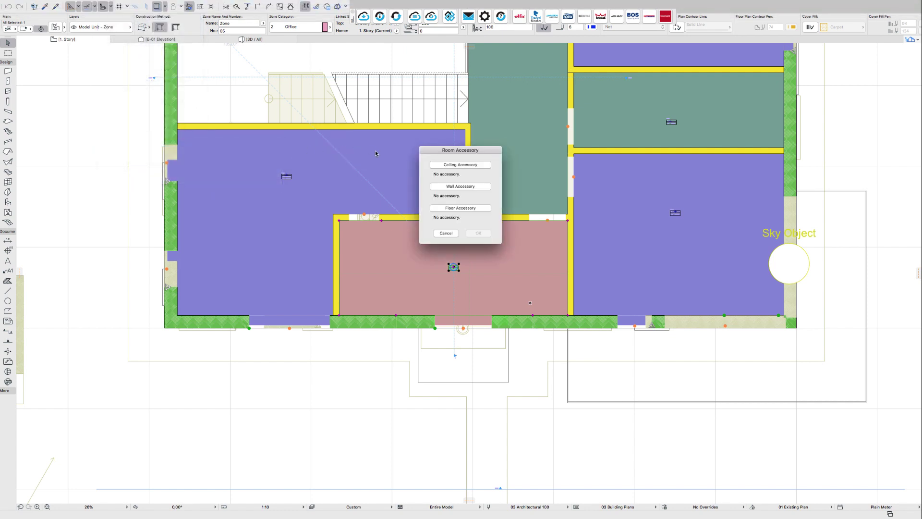
Step: Apply Flooring_Wood_Kahrs_Oak as the pink zone's floor accessory and view the house in 3D
click(461, 208)
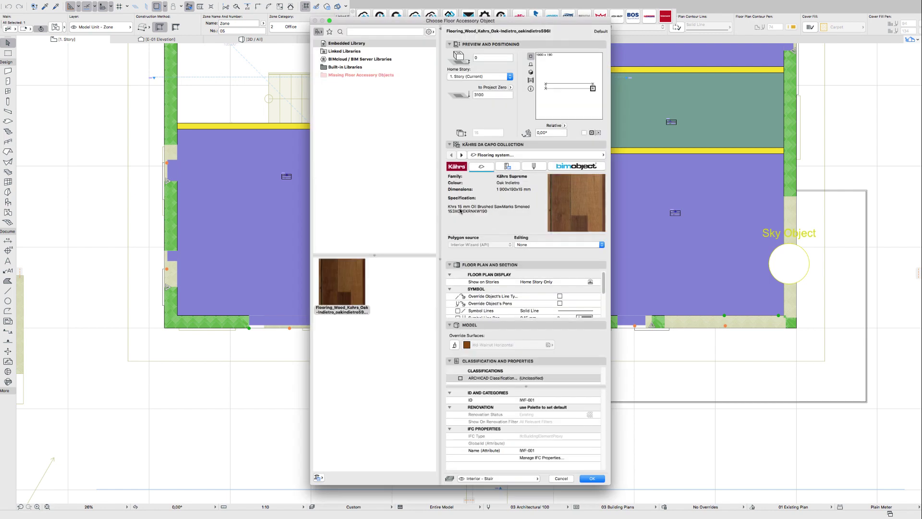
click(354, 279)
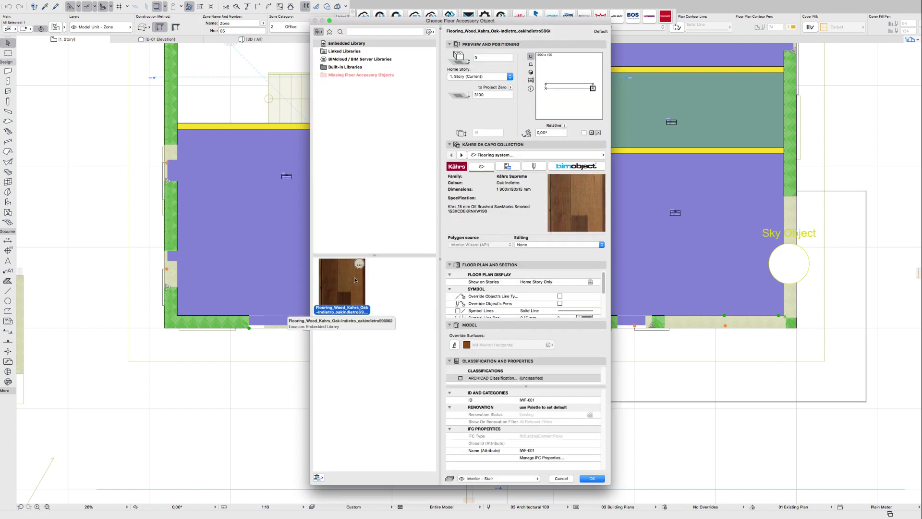
click(593, 478)
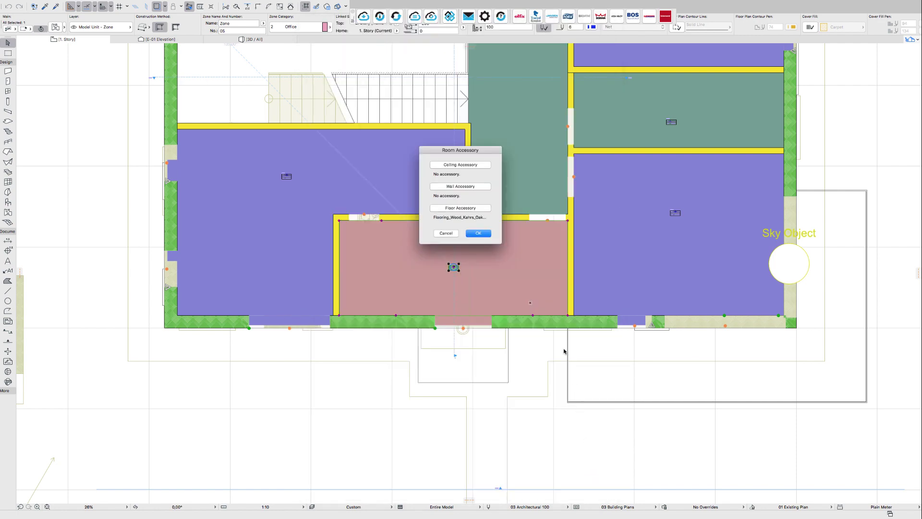
click(478, 233)
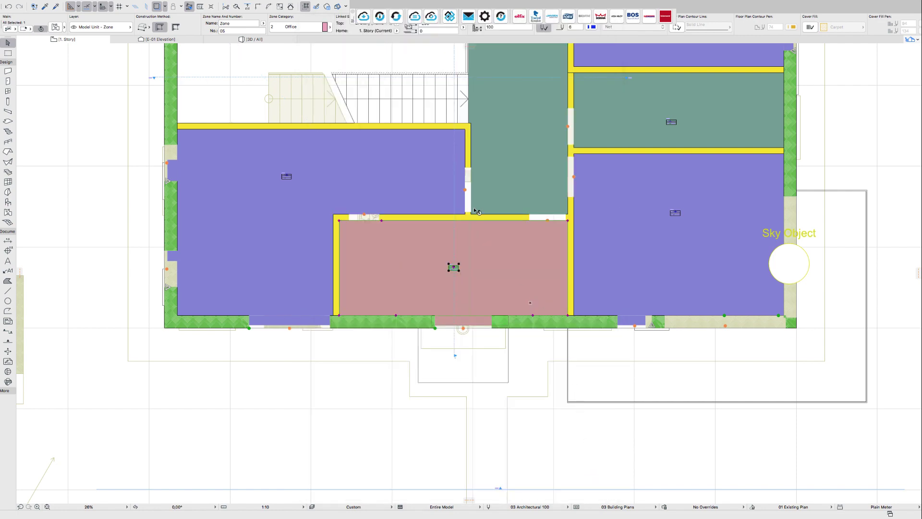
click(282, 41)
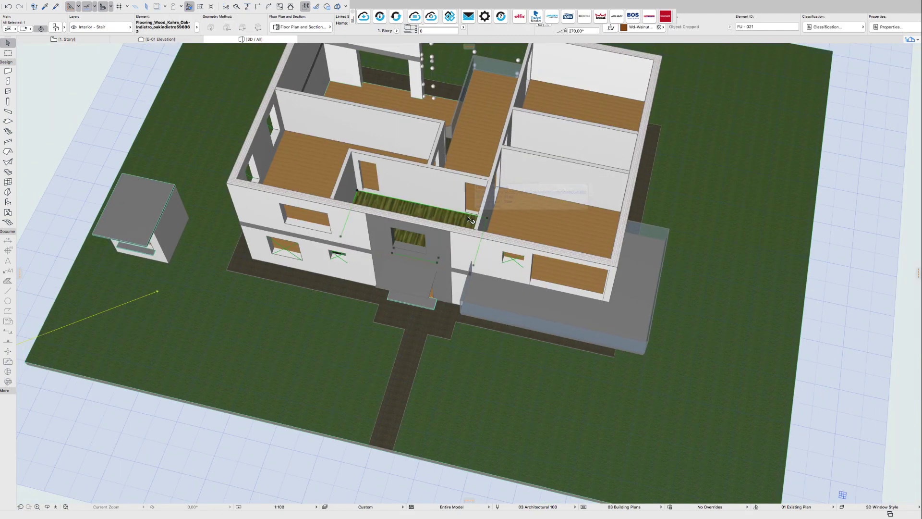
scroll(470, 219, down, 2)
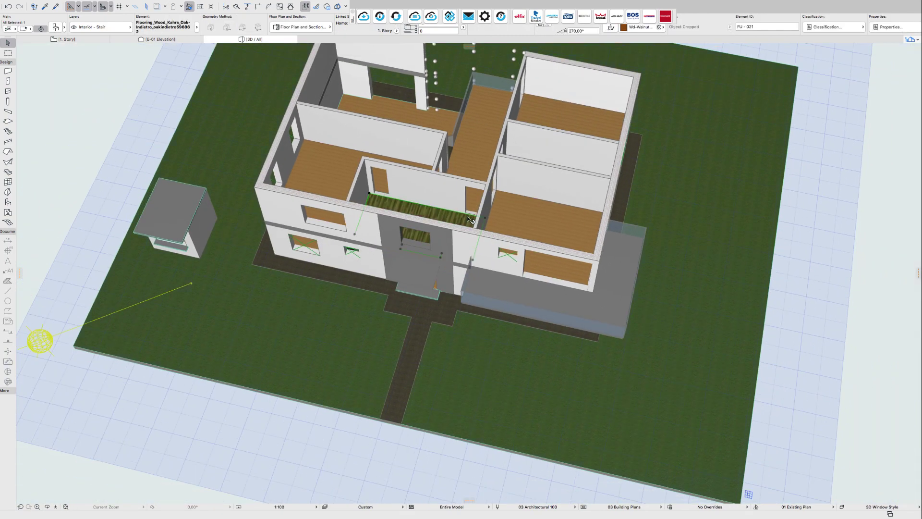